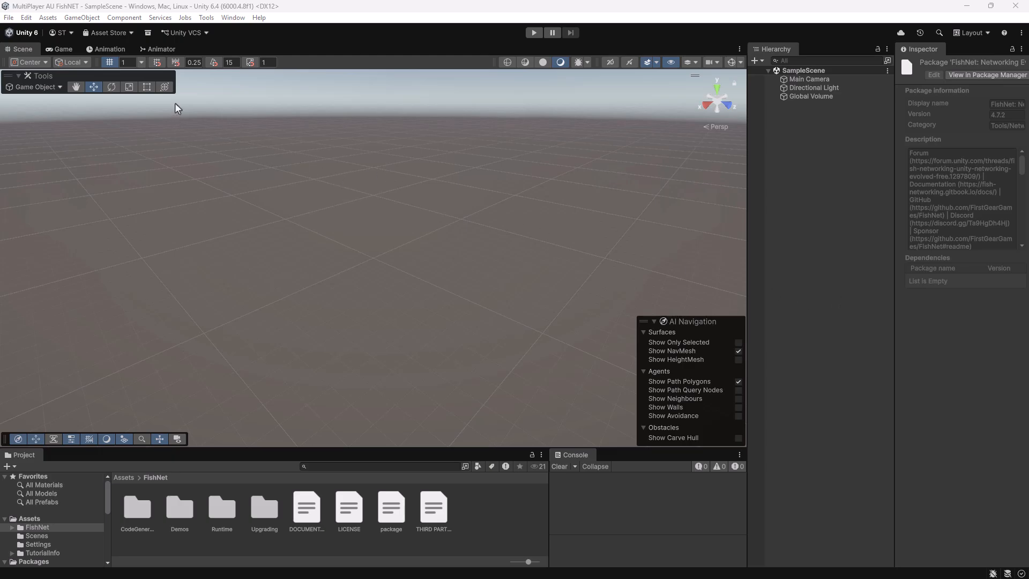
# Step: Search the Unity Registry packages in the Package Manager for Multiplayer
pyautogui.click(148, 33)
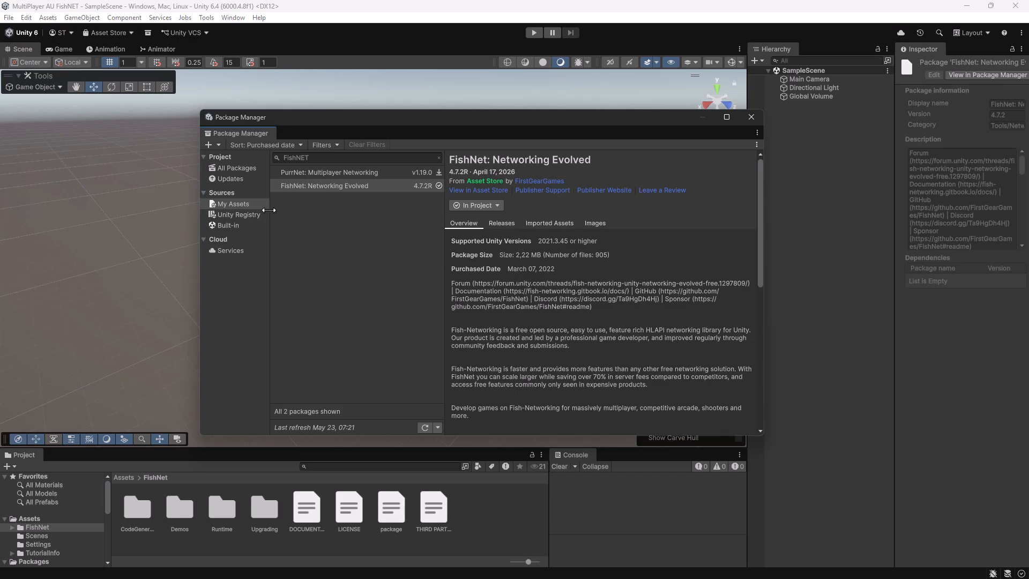
pyautogui.click(237, 215)
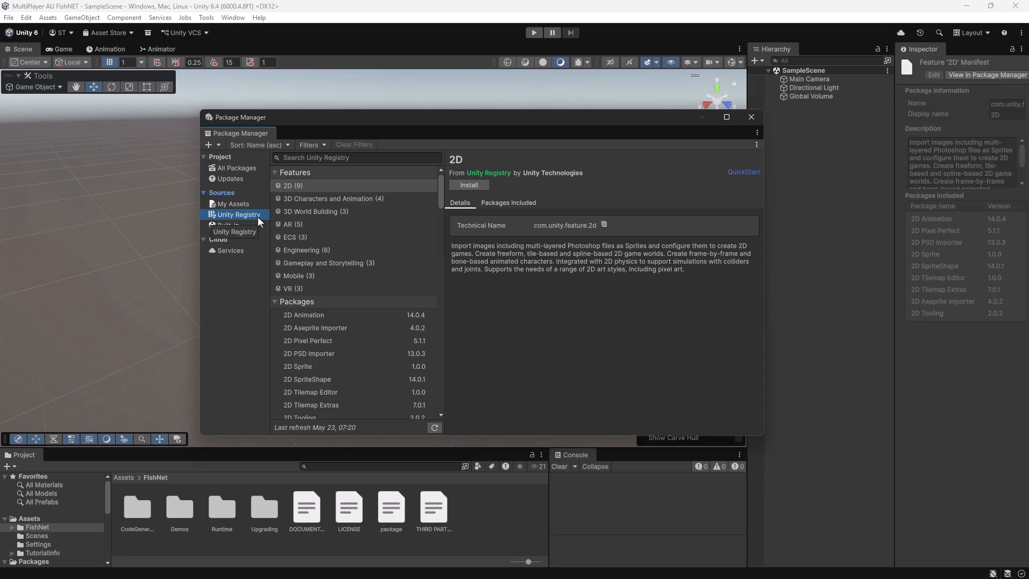
pyautogui.click(353, 158)
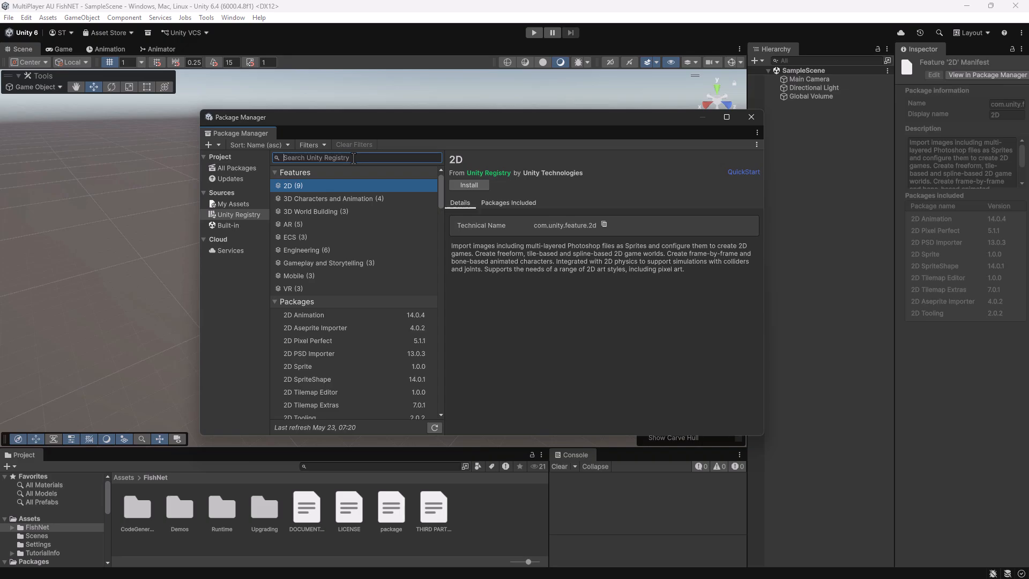
pyautogui.write('M')
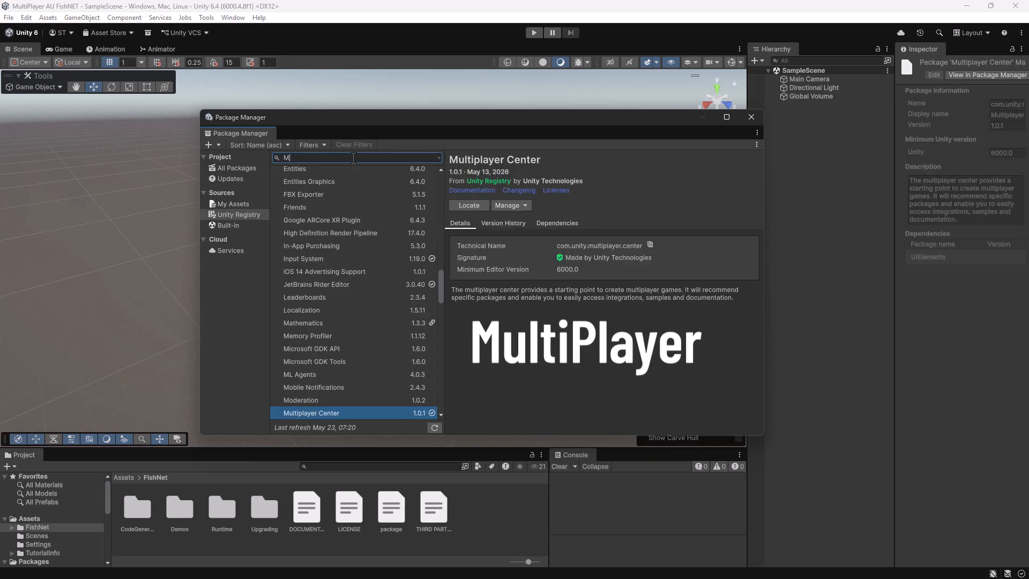
pyautogui.write('ultipl')
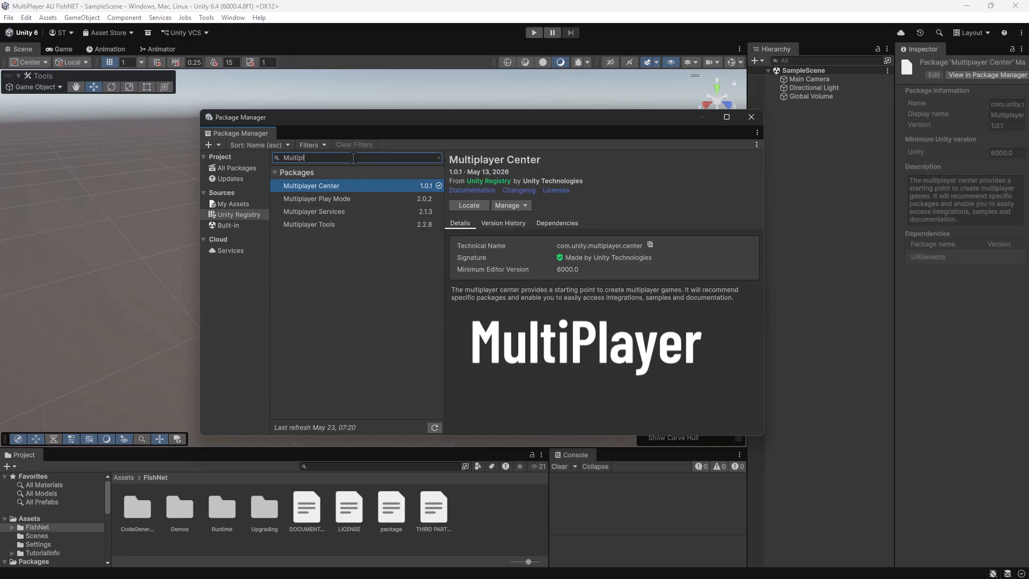
pyautogui.write('ayer')
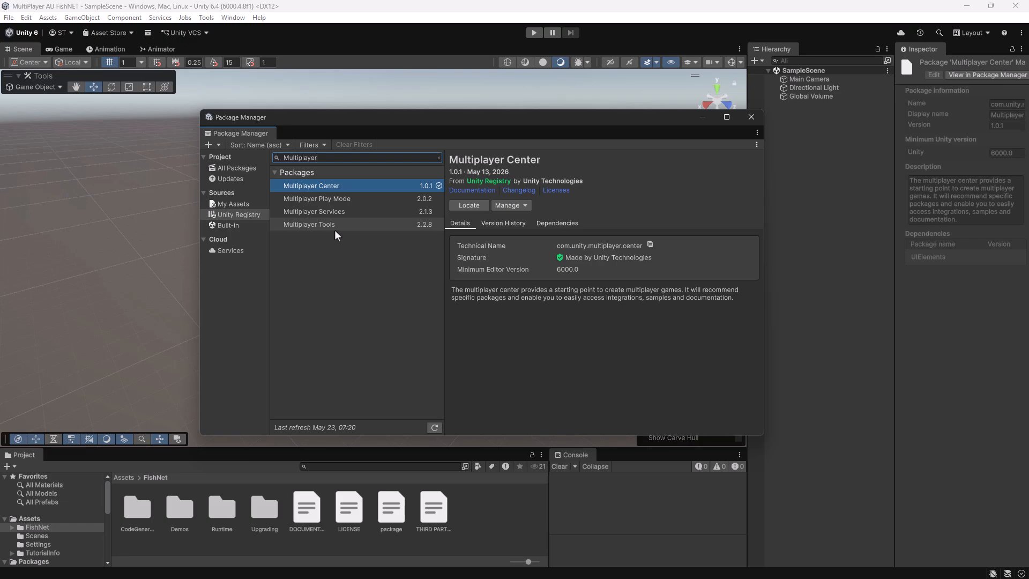
# Step: Install the Multiplayer Play Mode package and close the Package Manager
pyautogui.click(362, 199)
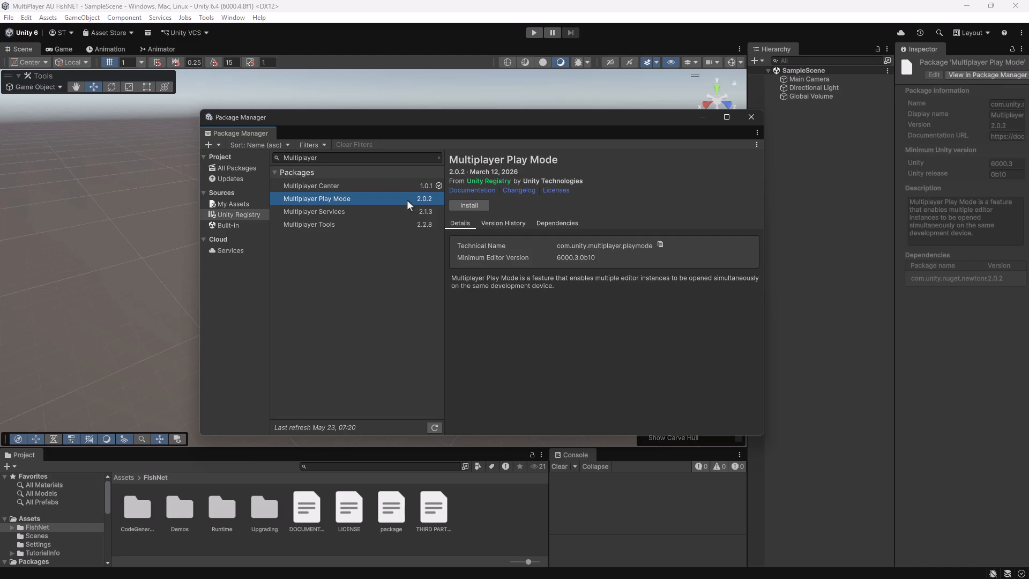
pyautogui.click(484, 205)
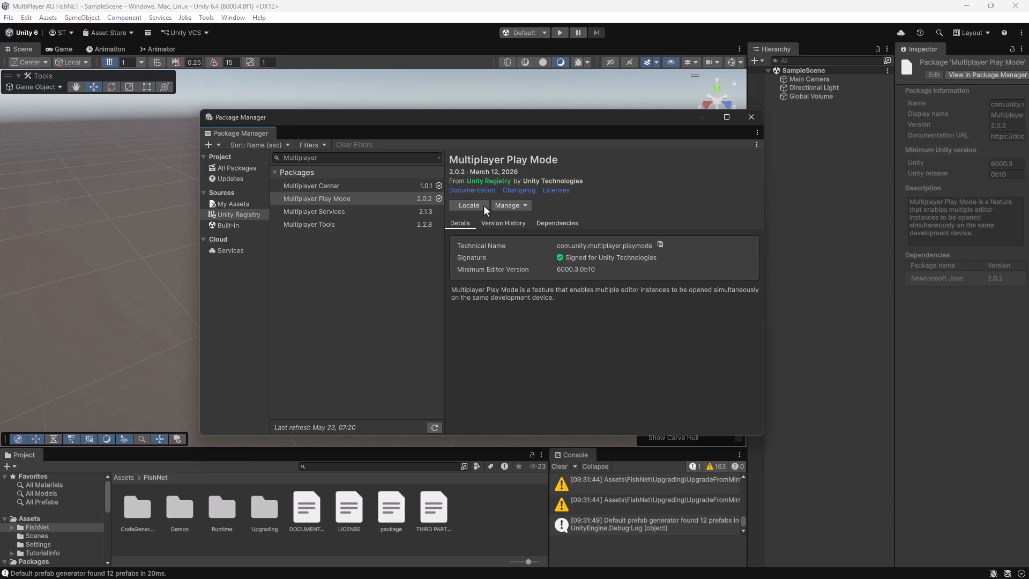
pyautogui.click(750, 116)
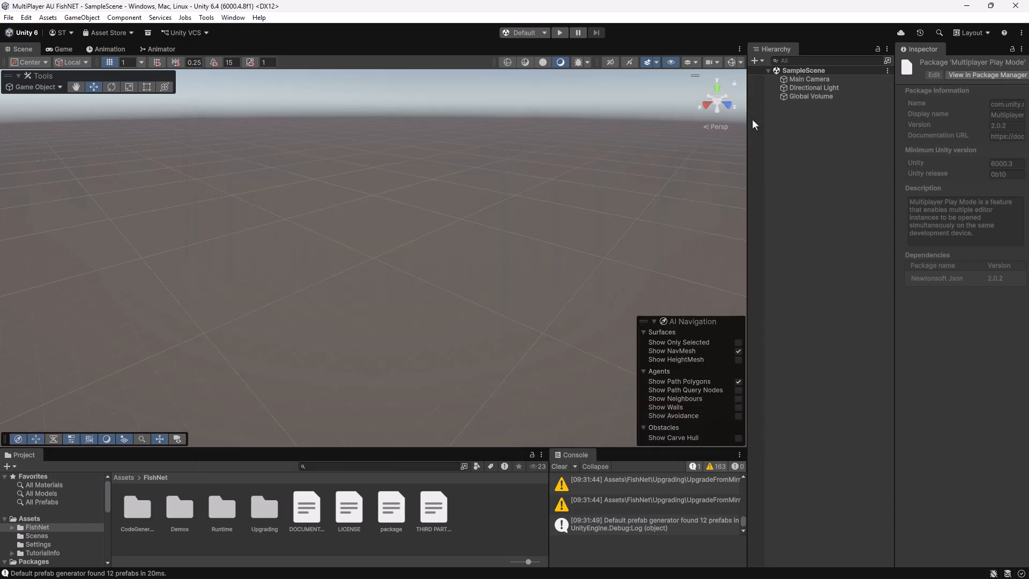
# Step: Open the Multiplayer Play Mode window and activate the virtual players Player 2 and Player 3
pyautogui.click(228, 18)
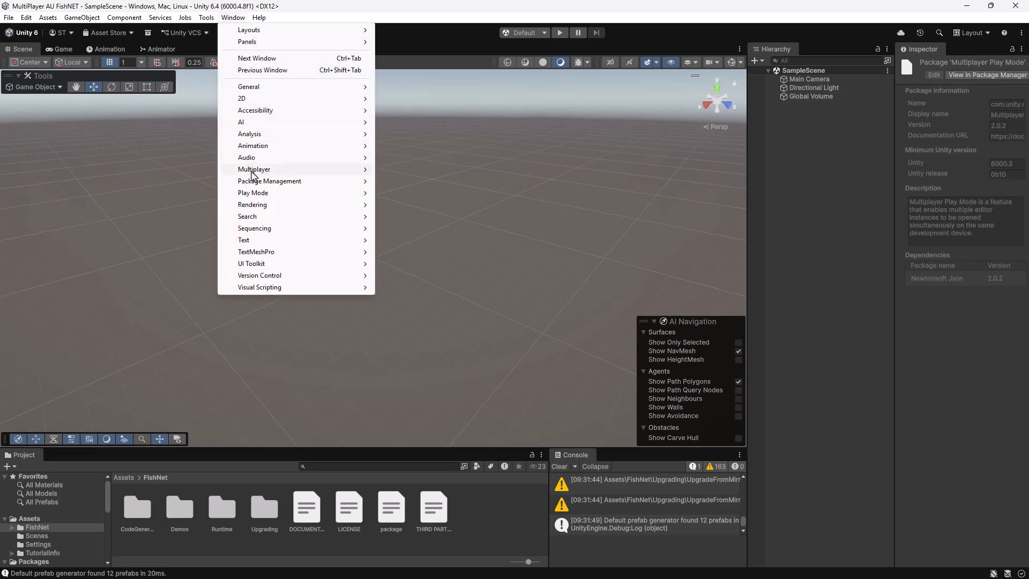
pyautogui.moveTo(295, 172)
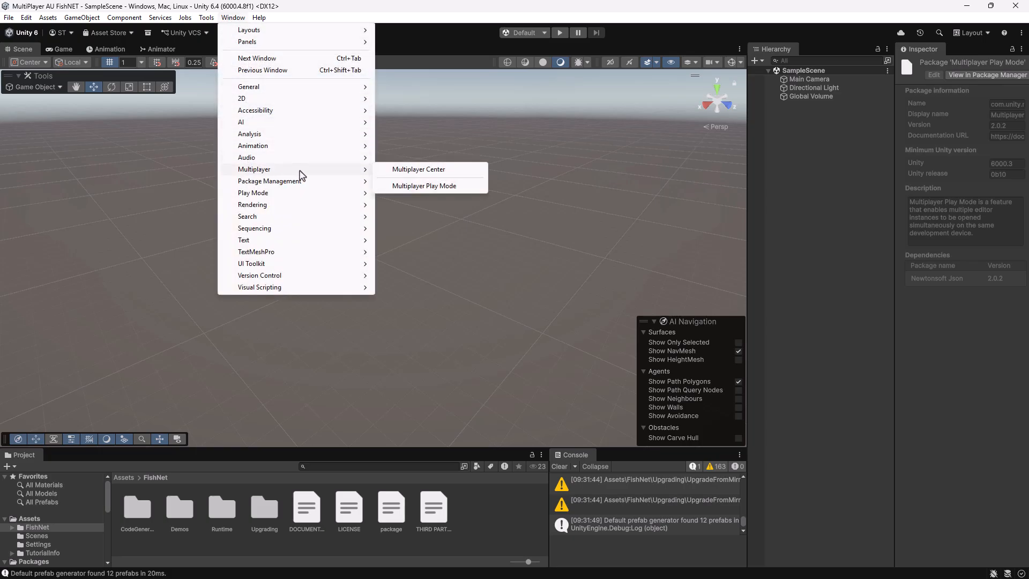
pyautogui.click(474, 189)
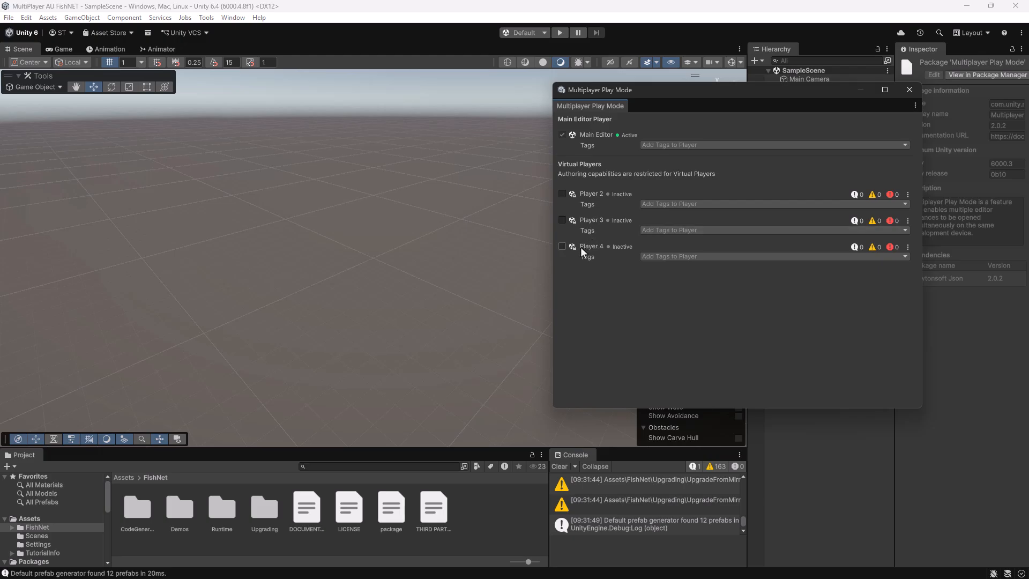
pyautogui.click(561, 194)
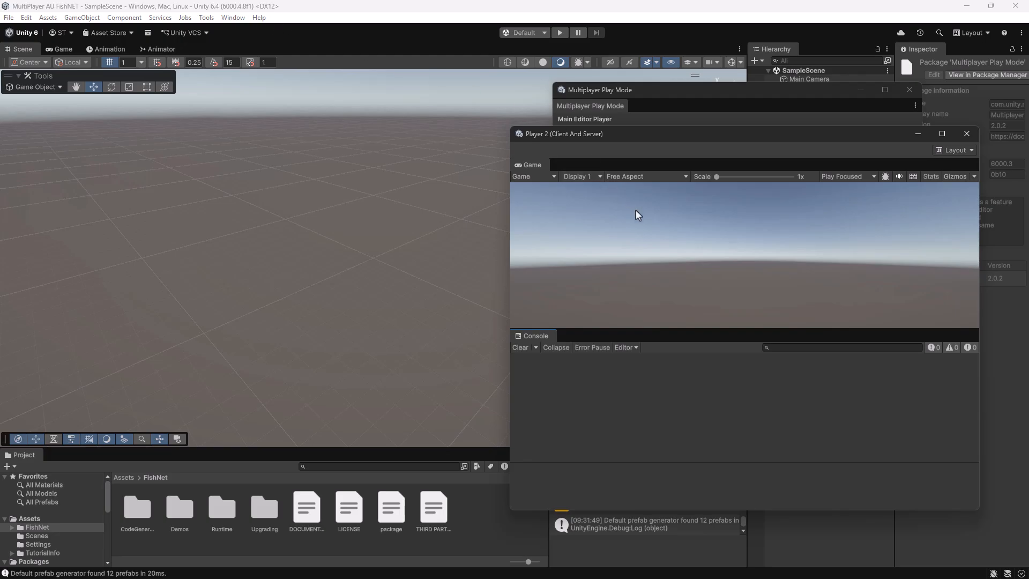
pyautogui.click(657, 92)
pyautogui.click(561, 220)
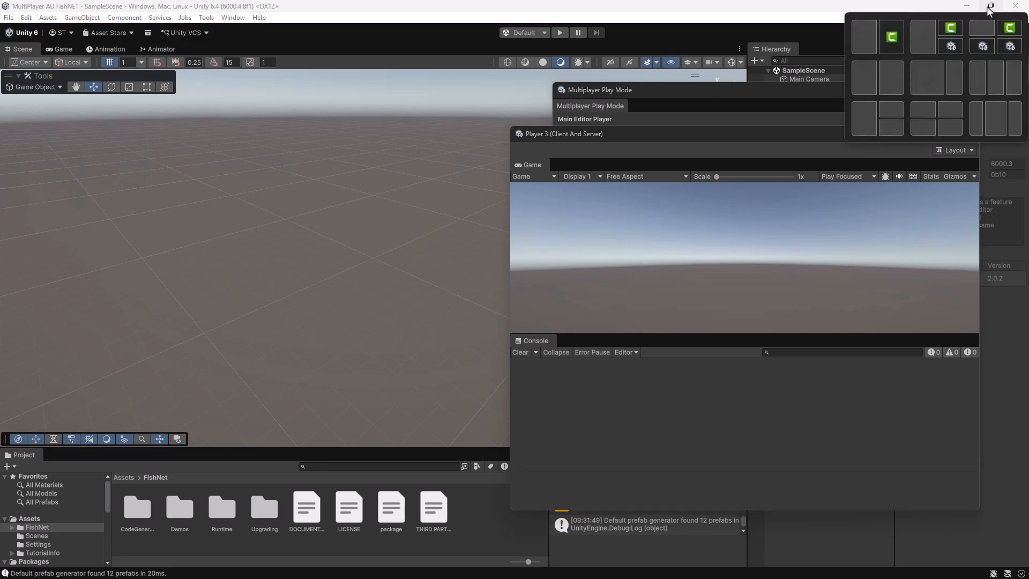
# Step: Restore the main editor from full screen, shrink it to about 60% of the desktop width, and close the Multiplayer Play Mode window
pyautogui.click(989, 9)
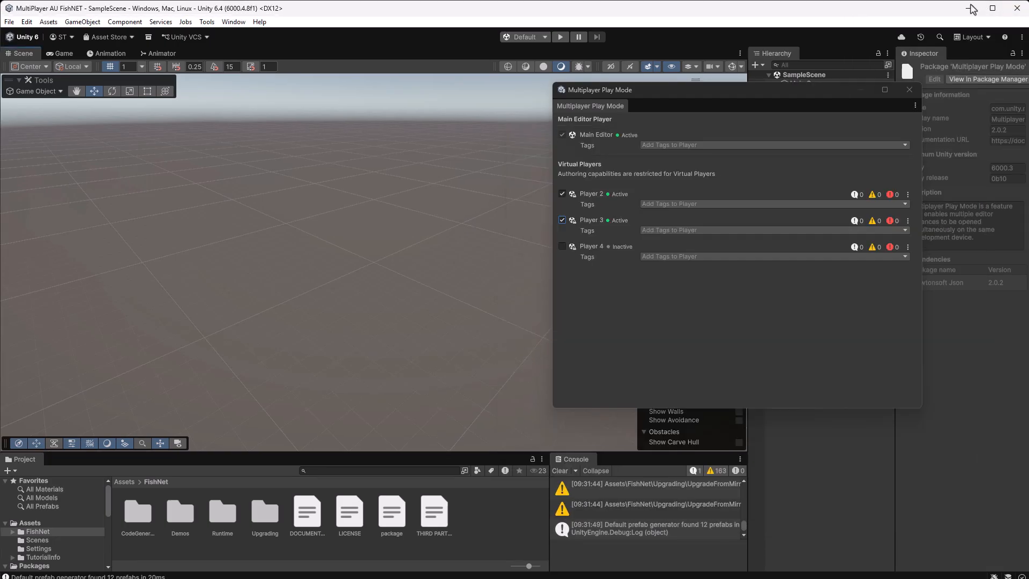
pyautogui.moveTo(954, 4); pyautogui.dragTo(904, 42)
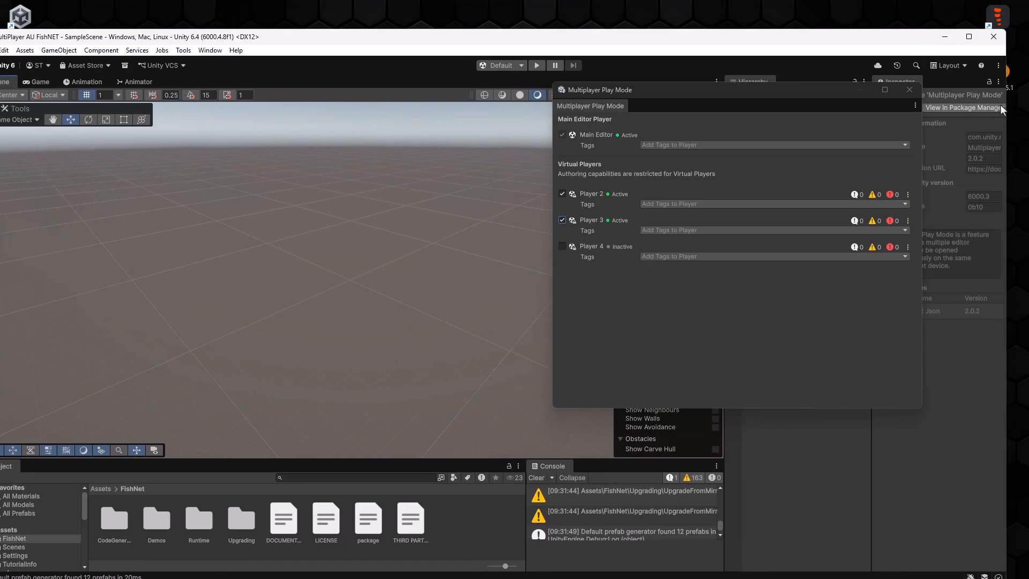
pyautogui.moveTo(1005, 108); pyautogui.dragTo(602, 98)
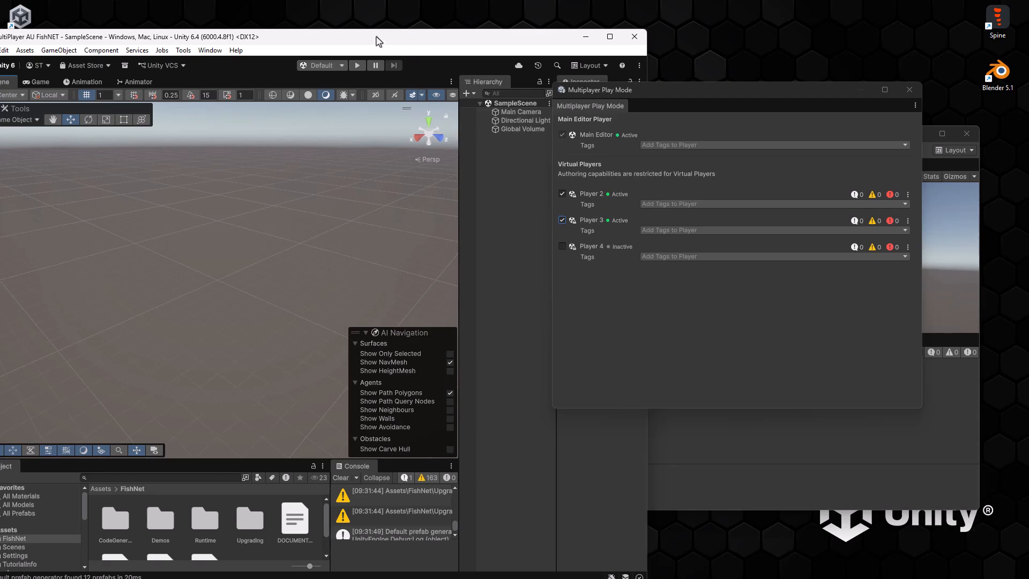
pyautogui.moveTo(441, 39); pyautogui.dragTo(402, 23)
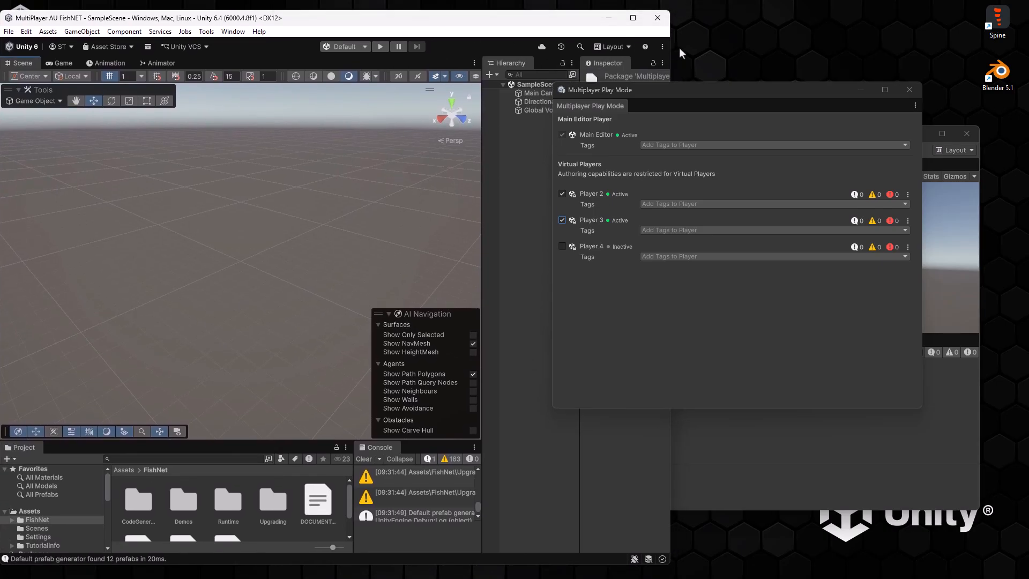
pyautogui.moveTo(669, 48); pyautogui.dragTo(606, 50)
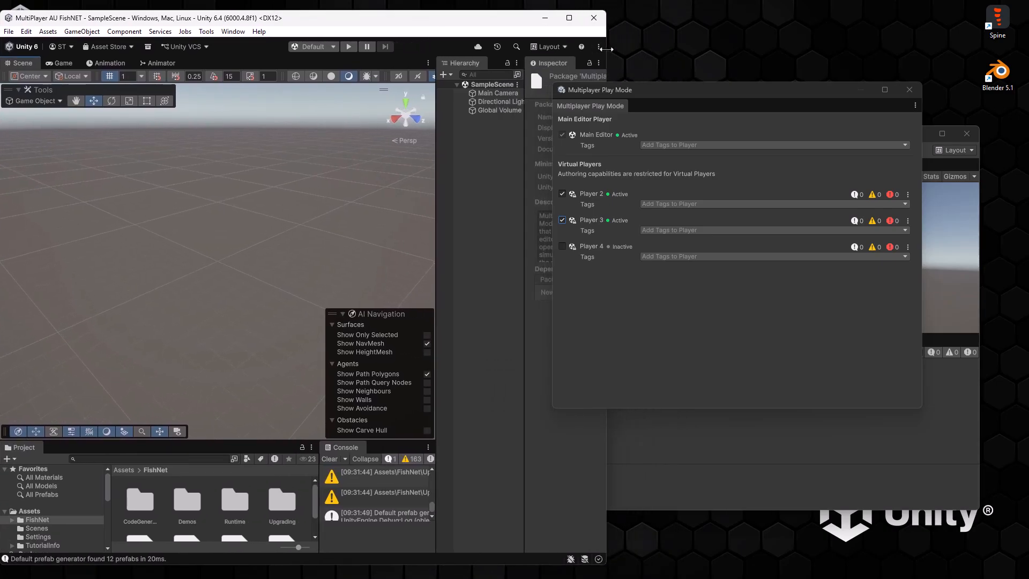
pyautogui.click(908, 90)
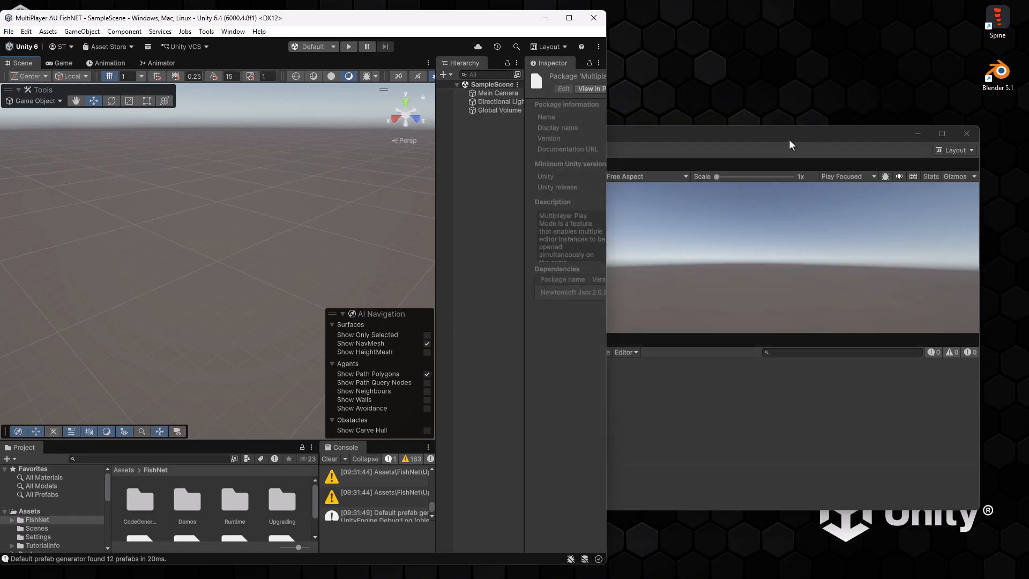
# Step: Narrow the main editor to about half the desktop width and arrange the Player 3 window beside it with Player 2 below
pyautogui.moveTo(776, 134); pyautogui.dragTo(794, 22)
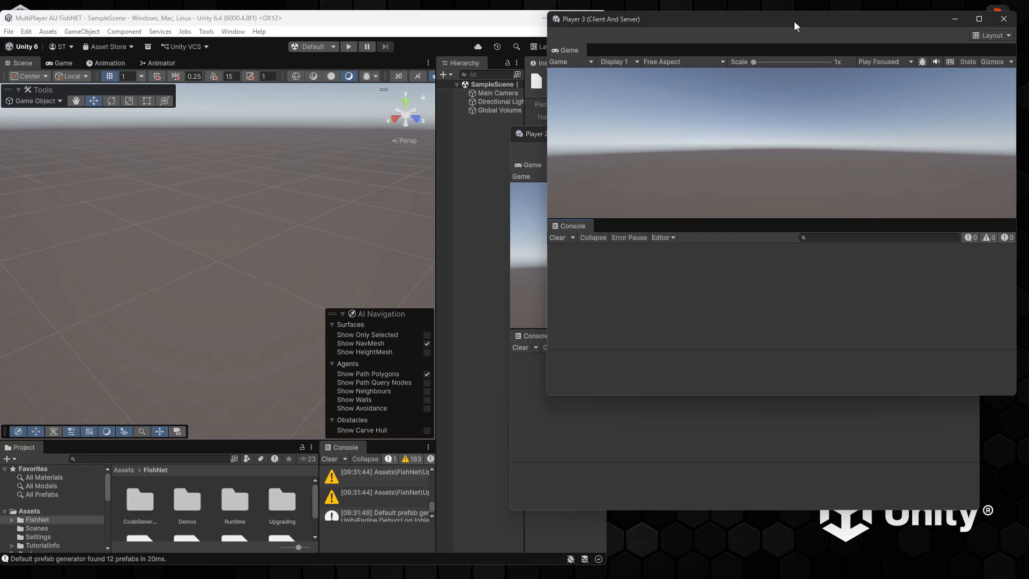
pyautogui.moveTo(794, 22); pyautogui.dragTo(803, 22)
pyautogui.click(463, 15)
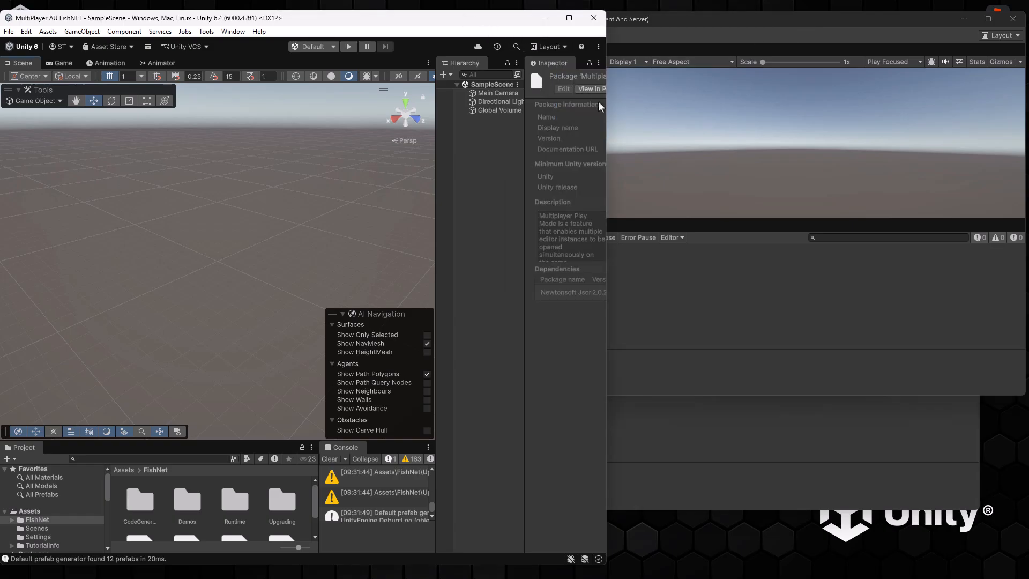
pyautogui.moveTo(606, 107); pyautogui.dragTo(549, 104)
pyautogui.click(766, 412)
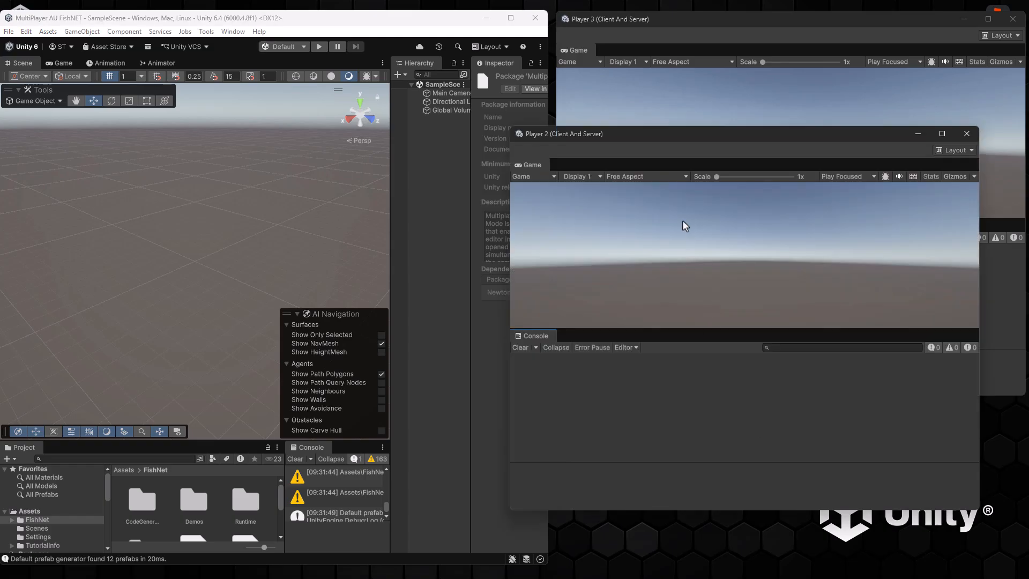
pyautogui.moveTo(660, 139); pyautogui.dragTo(706, 206)
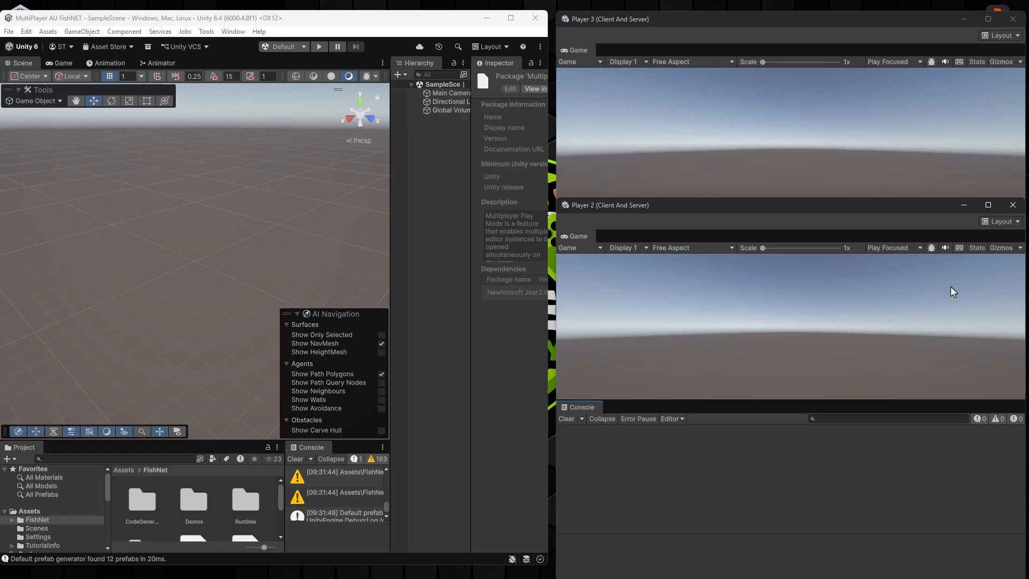
# Step: Remove the Console from Player 2's layout and move its window to the lower half of the desktop beside the editor
pyautogui.click(1017, 223)
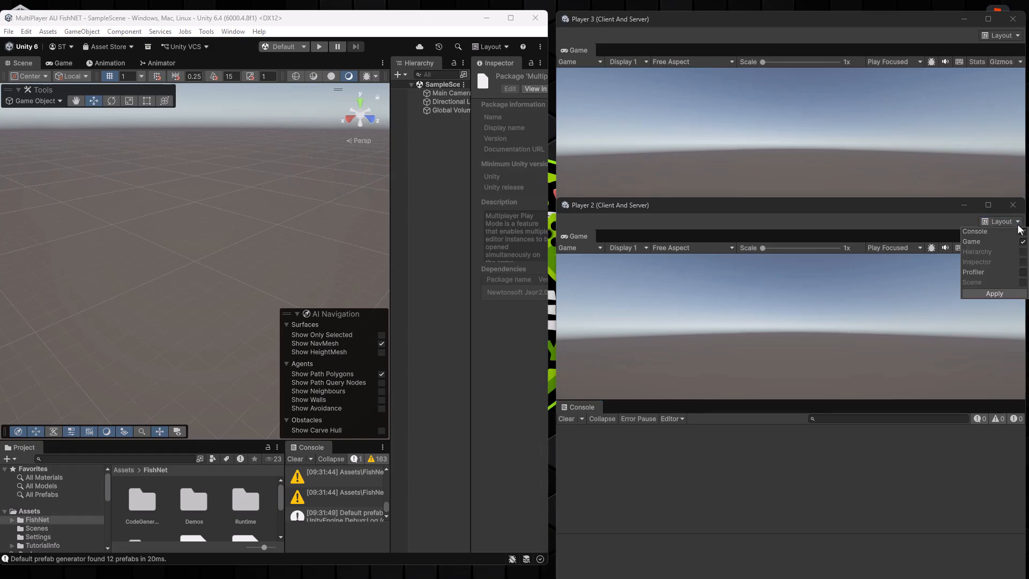
pyautogui.click(1023, 233)
pyautogui.click(994, 293)
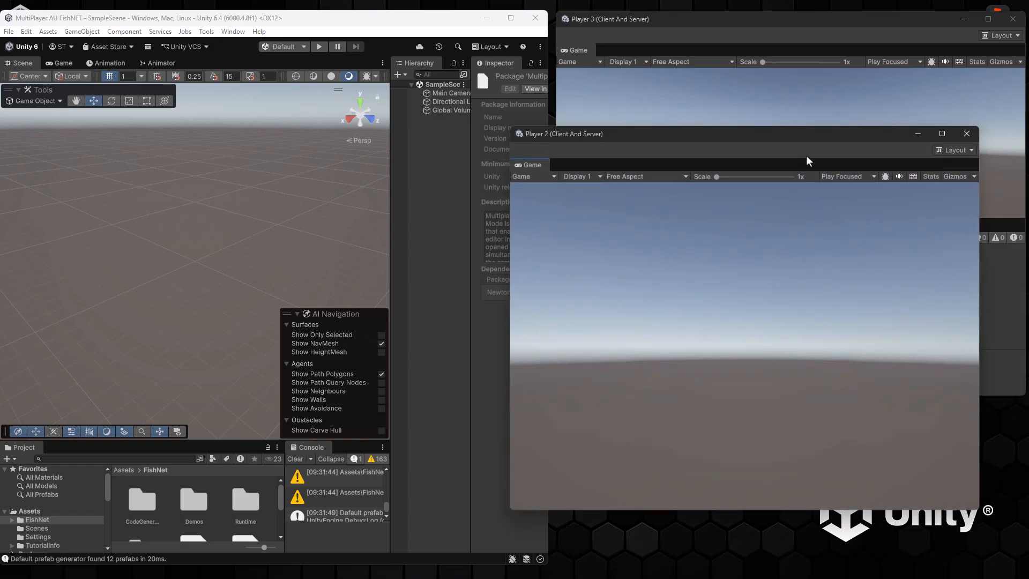
pyautogui.moveTo(809, 129); pyautogui.dragTo(842, 300)
# Step: Remove the Console from Player 3's layout and place its window beside the editor, above Player 2
pyautogui.click(861, 25)
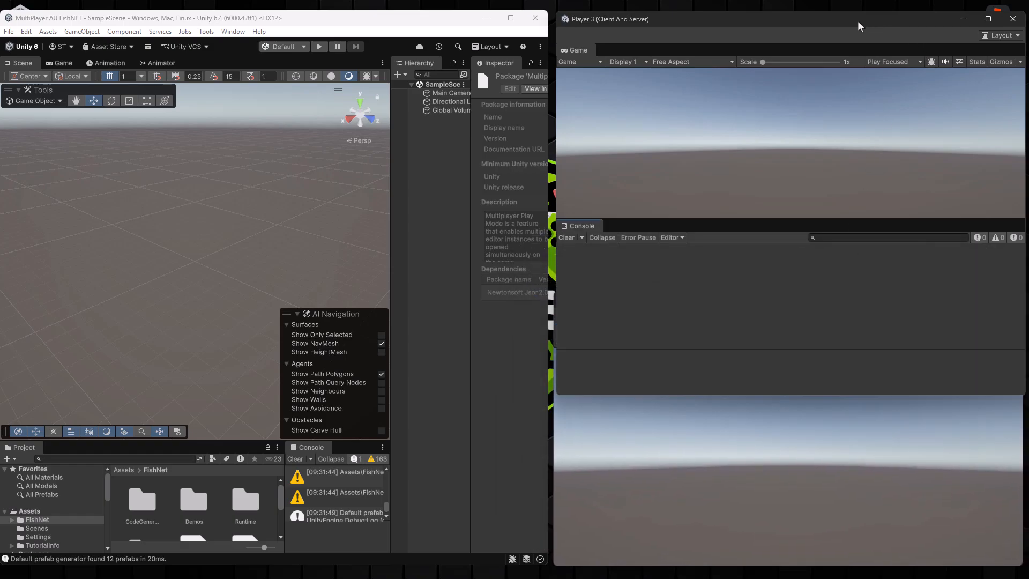
pyautogui.click(1017, 37)
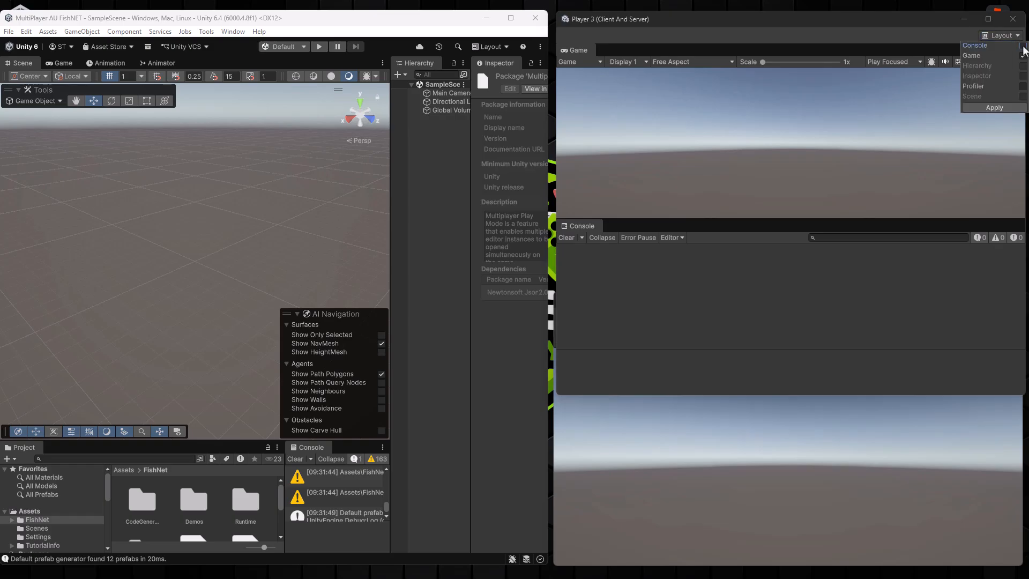
pyautogui.click(994, 108)
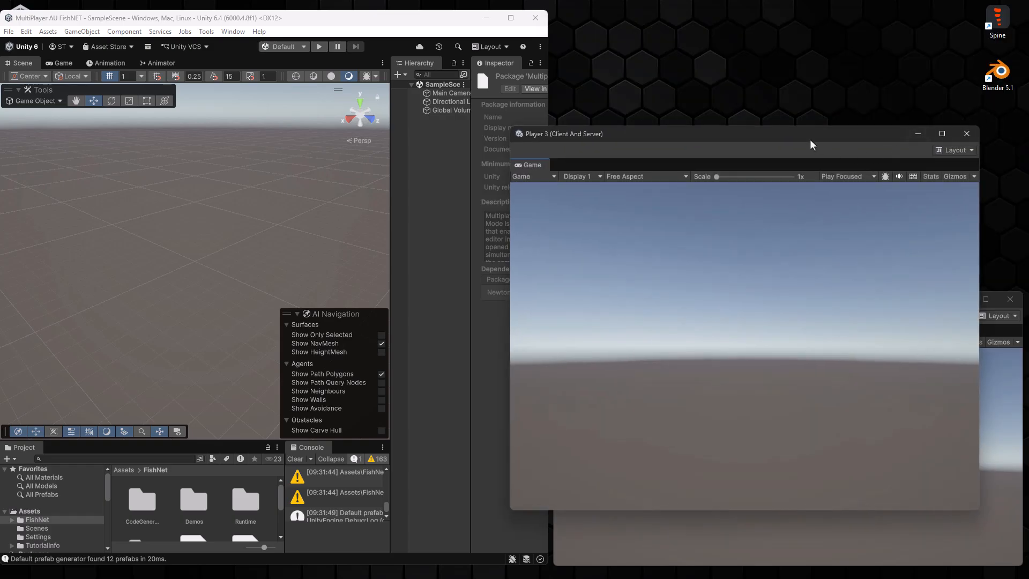
pyautogui.moveTo(809, 127); pyautogui.dragTo(836, 19)
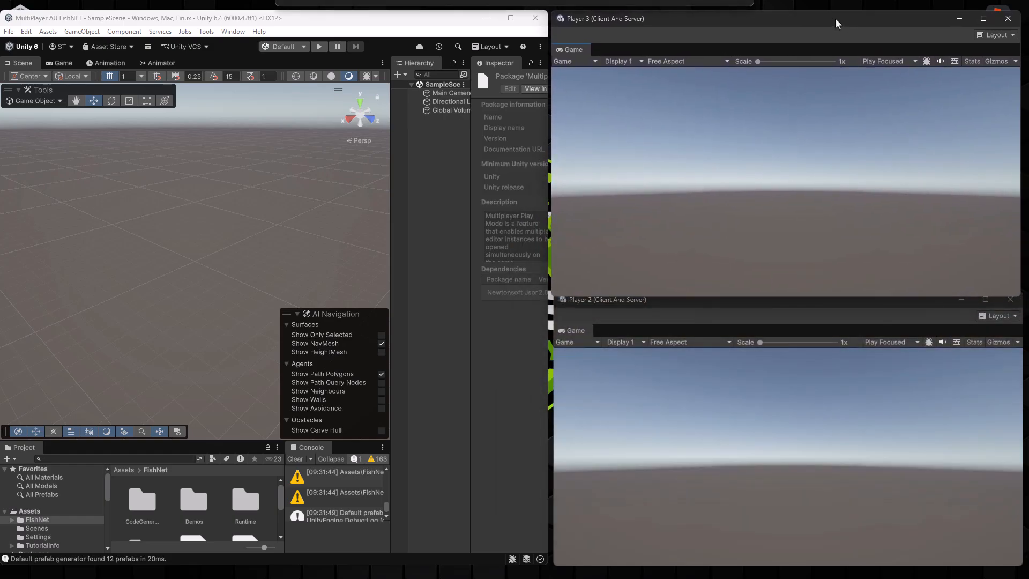
# Step: Shift the Player 2 window slightly down to clear Player 3, and widen the main editor's Hierarchy
pyautogui.click(757, 308)
pyautogui.moveTo(774, 292); pyautogui.dragTo(769, 302)
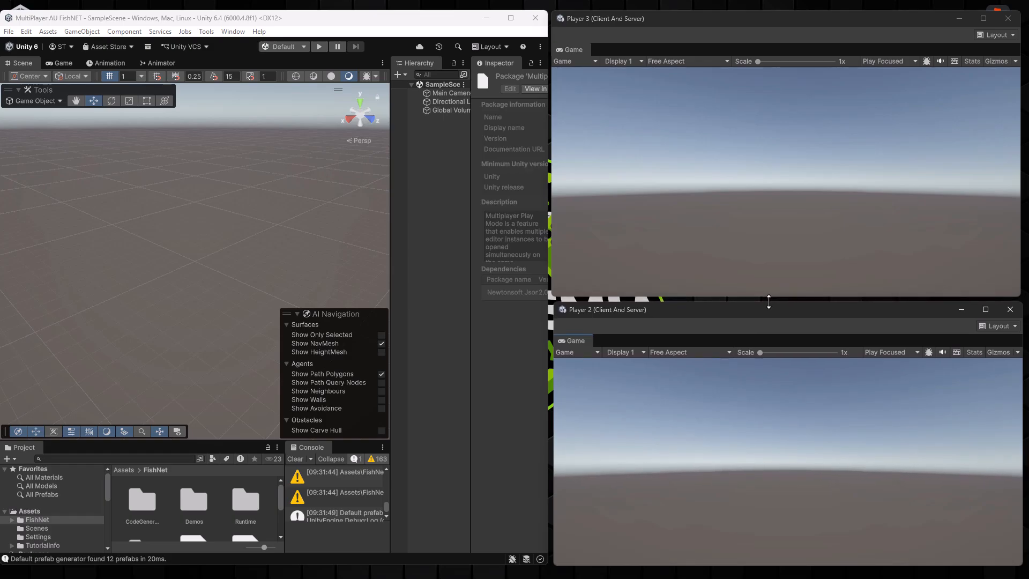
pyautogui.moveTo(390, 207); pyautogui.dragTo(357, 207)
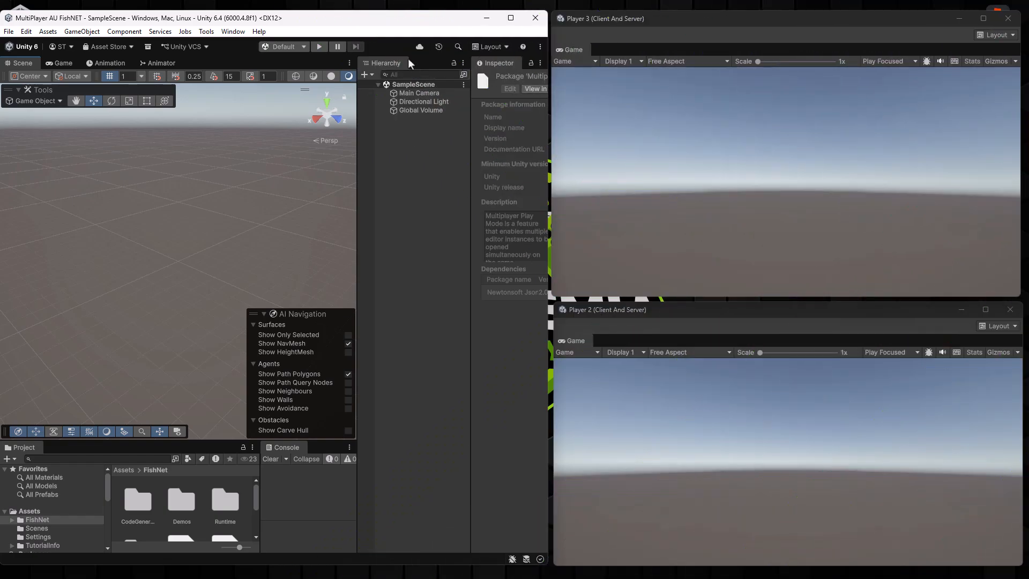
# Step: Enter Play mode and remove the Console from Player 3's layout used while playing
pyautogui.click(318, 47)
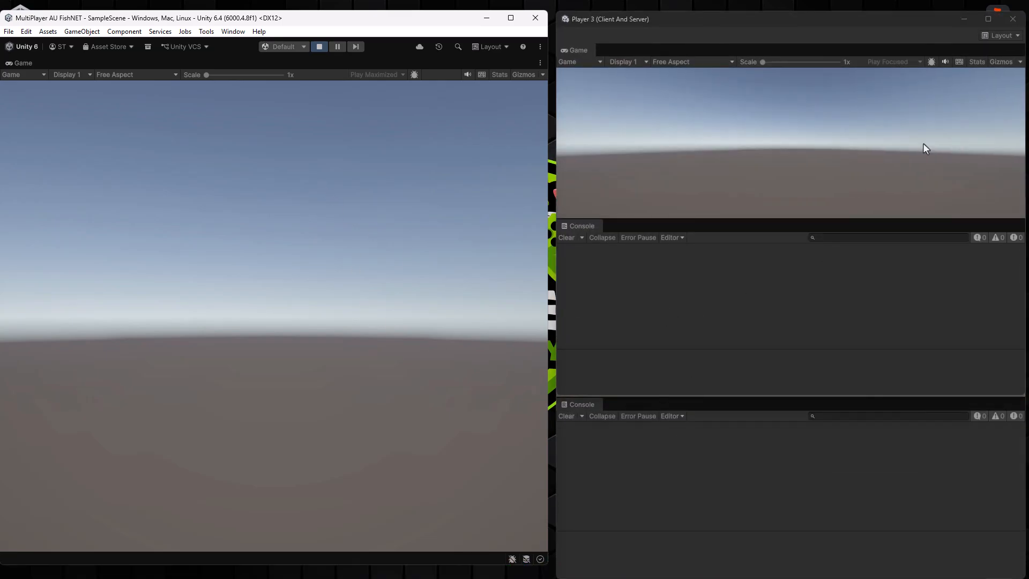
pyautogui.click(1016, 36)
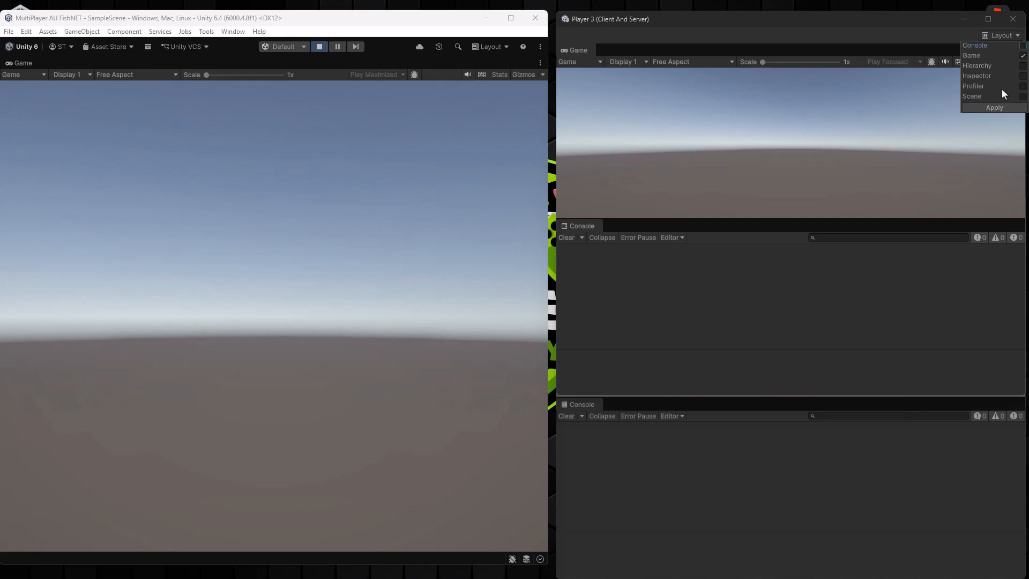
pyautogui.click(995, 108)
# Step: Remove the Console from Player 2's layout used while playing, and exit Play mode
pyautogui.click(918, 443)
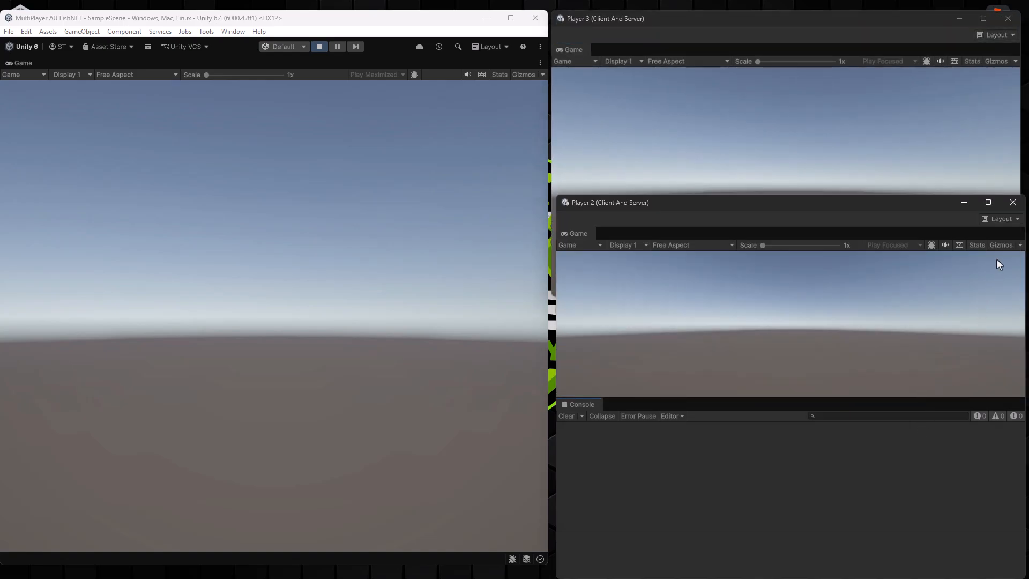
pyautogui.click(1016, 220)
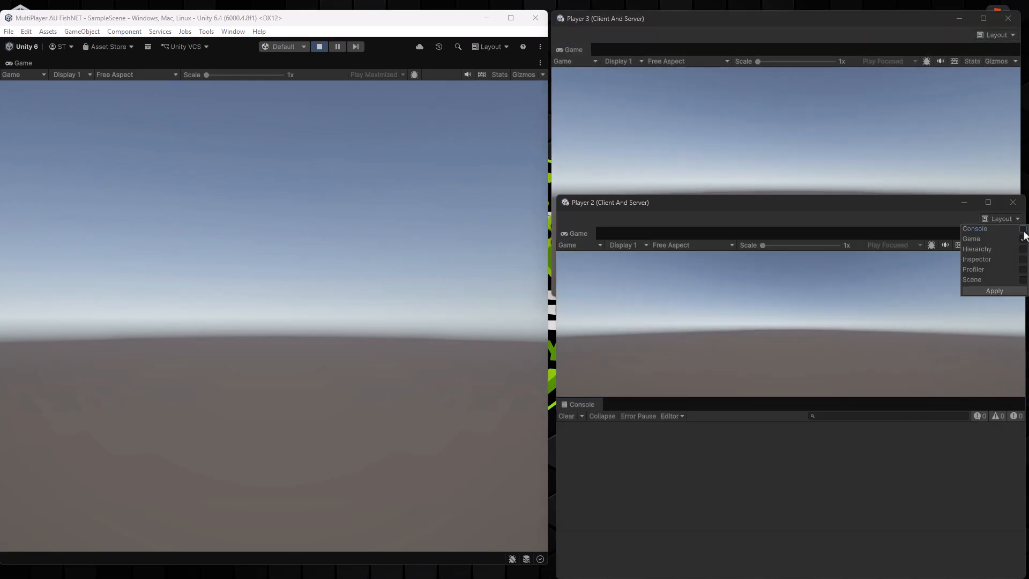
pyautogui.click(995, 291)
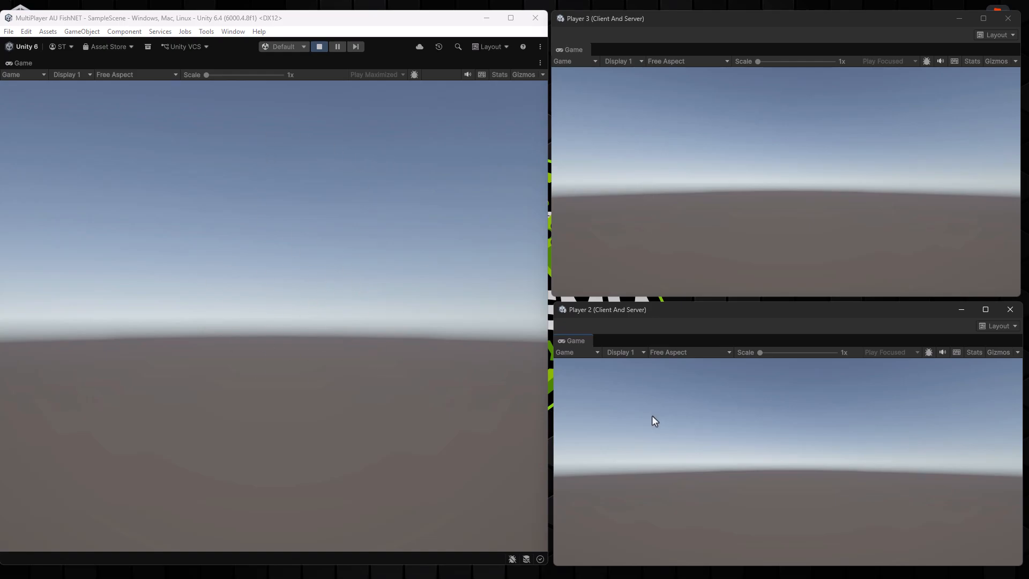
pyautogui.click(320, 46)
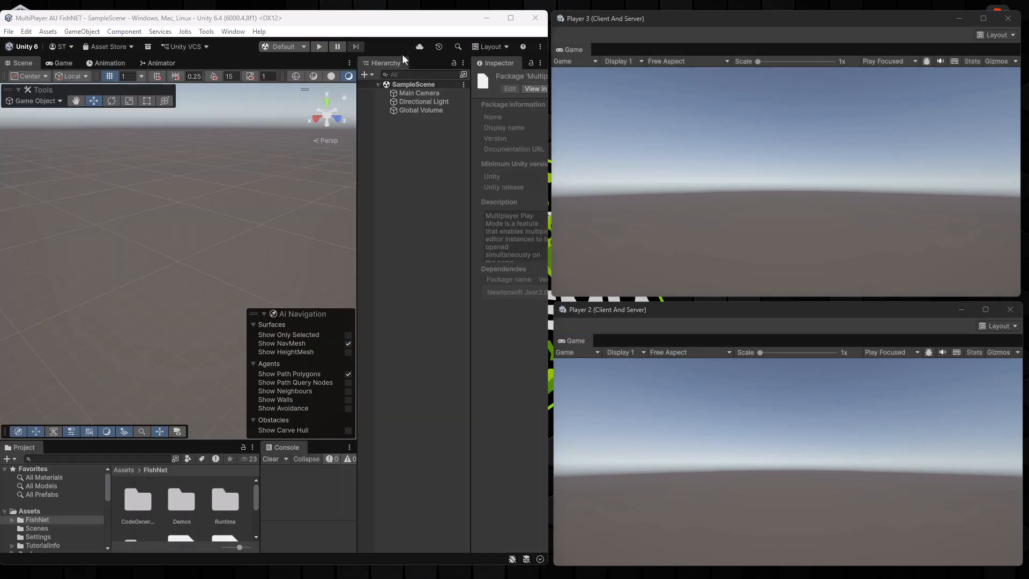